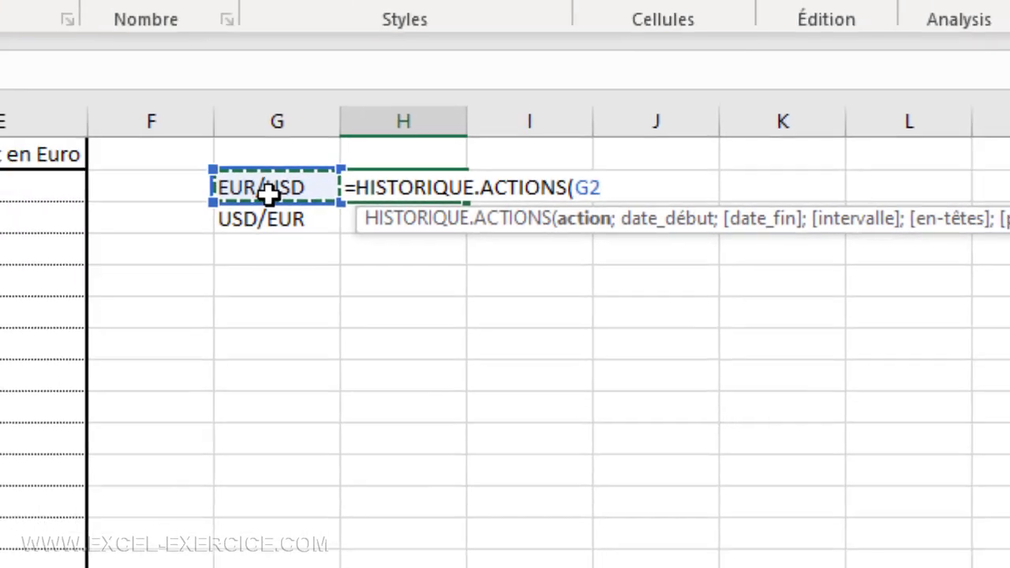
# Step: Complete the formula in H2 as =HISTORIQUE.ACTIONS(G2;A2;;0), using the first date in the table and the daily interval
pyautogui.write(';')
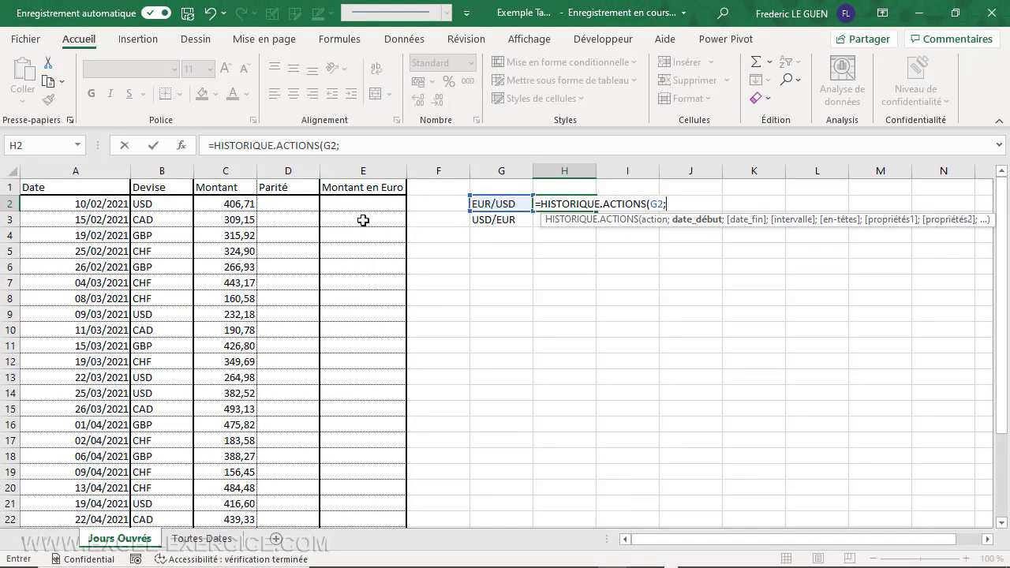
pyautogui.click(68, 207)
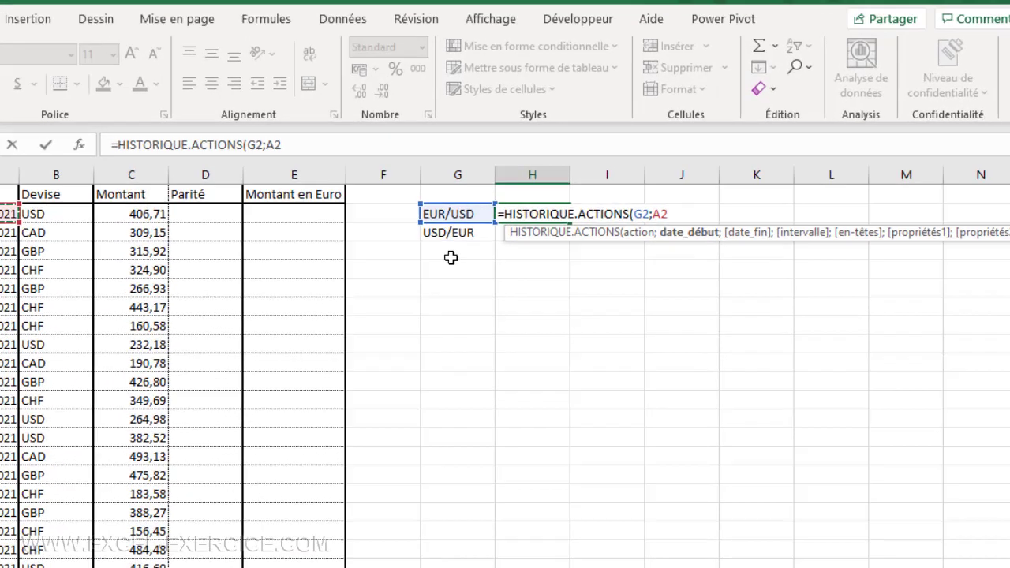
pyautogui.write(';')
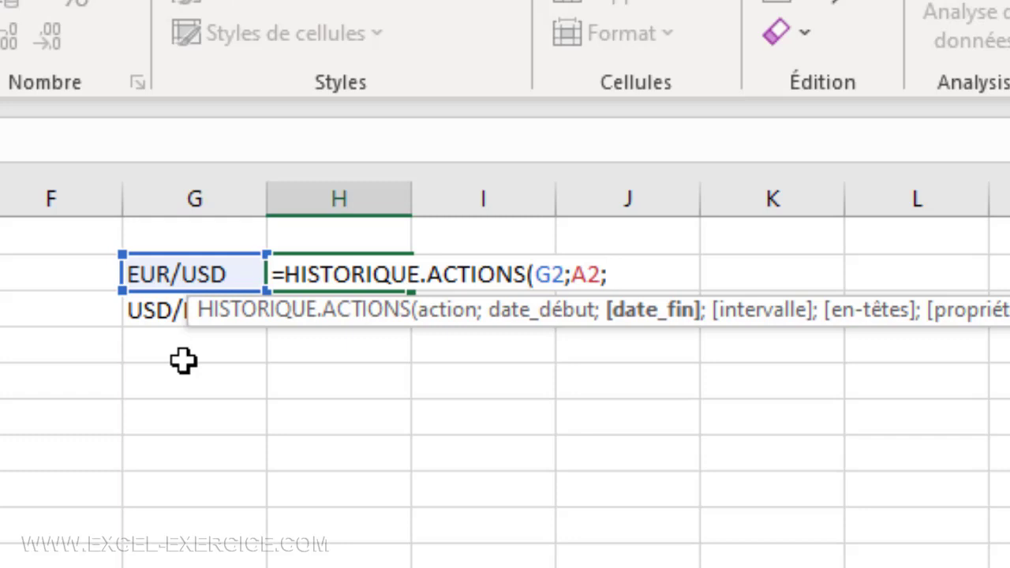
pyautogui.write(';')
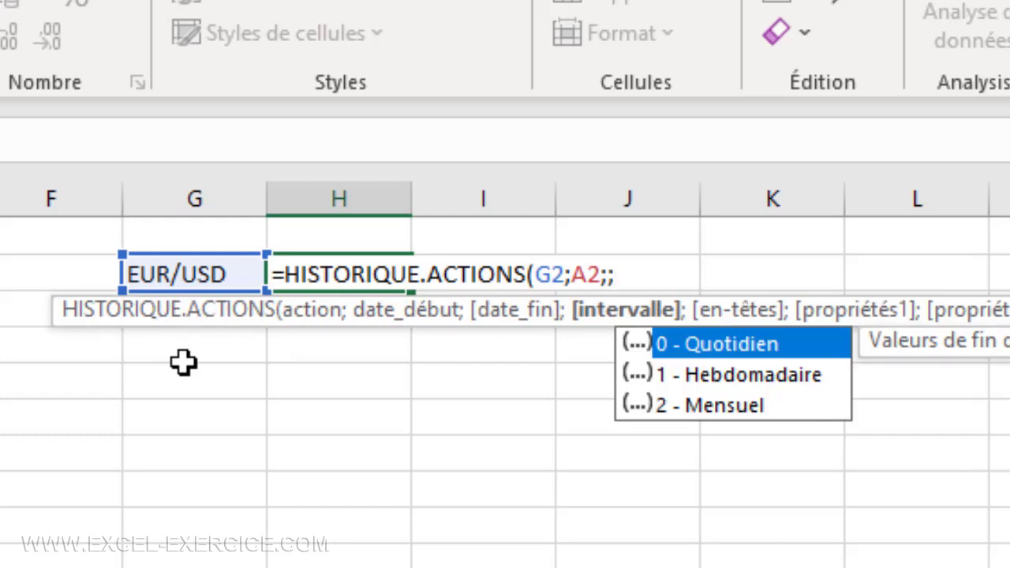
pyautogui.write('0)')
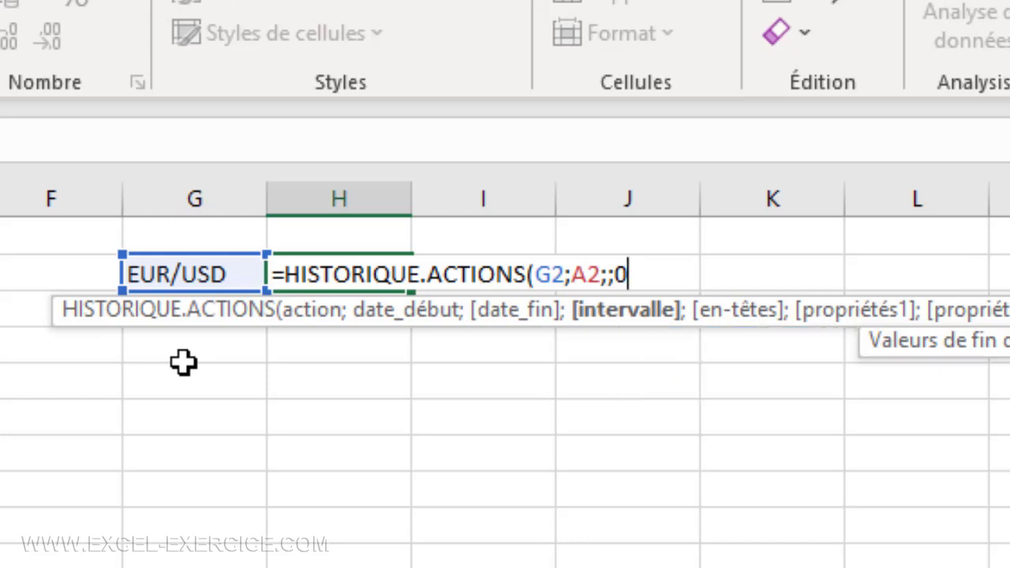
pyautogui.press('Return')
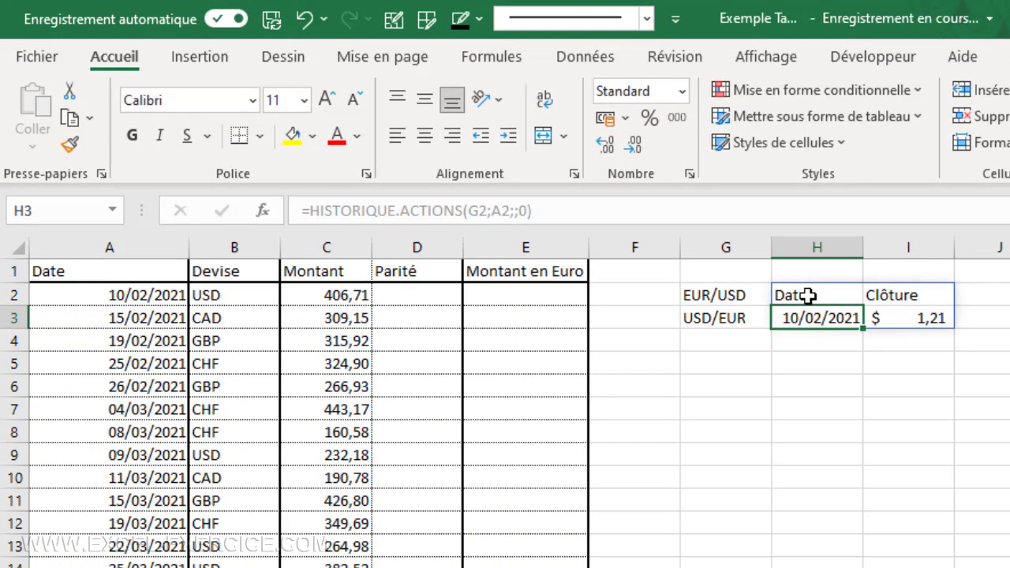
# Step: Extend the H2 formula to =HISTORIQUE.ACTIONS(G2;A2;;0;0;1) so it returns only the closing rate without headers
pyautogui.click(807, 296)
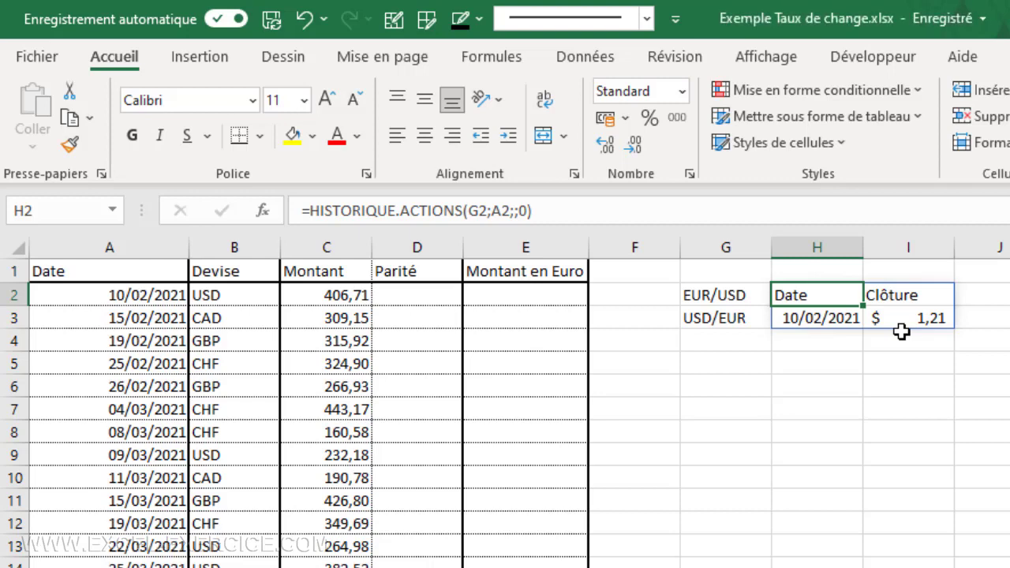
pyautogui.click(524, 212)
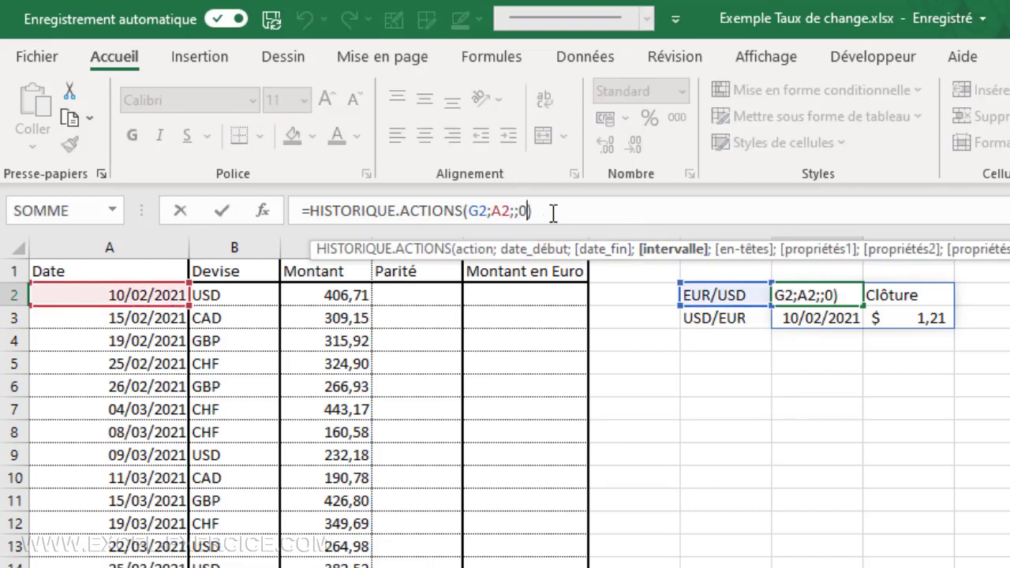
pyautogui.write(';')
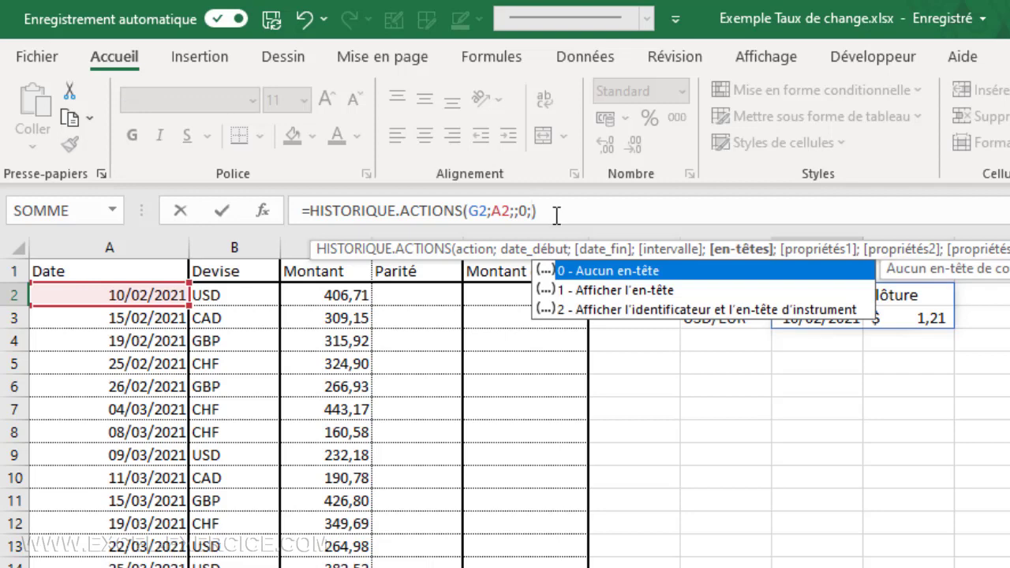
pyautogui.write('0;')
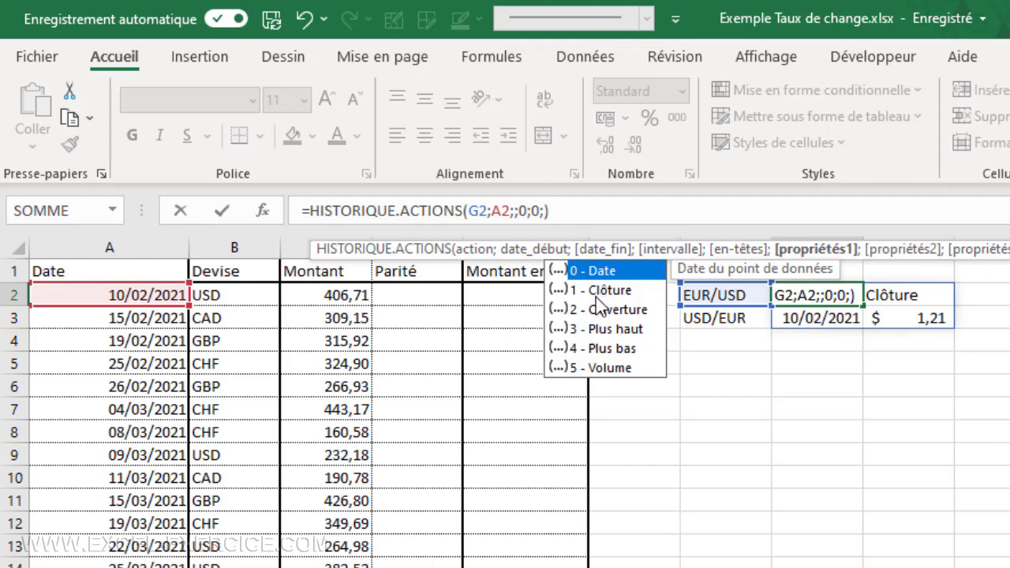
pyautogui.write('1')
pyautogui.press('Return')
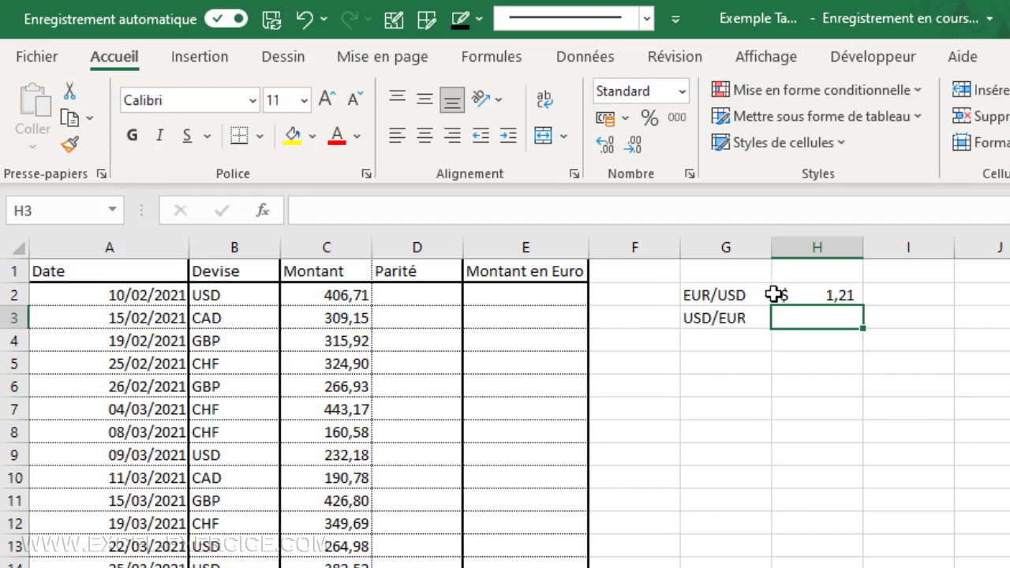
# Step: Copy the H2 formula down to H3 for USD/EUR and set its date reference to A2
pyautogui.click(799, 294)
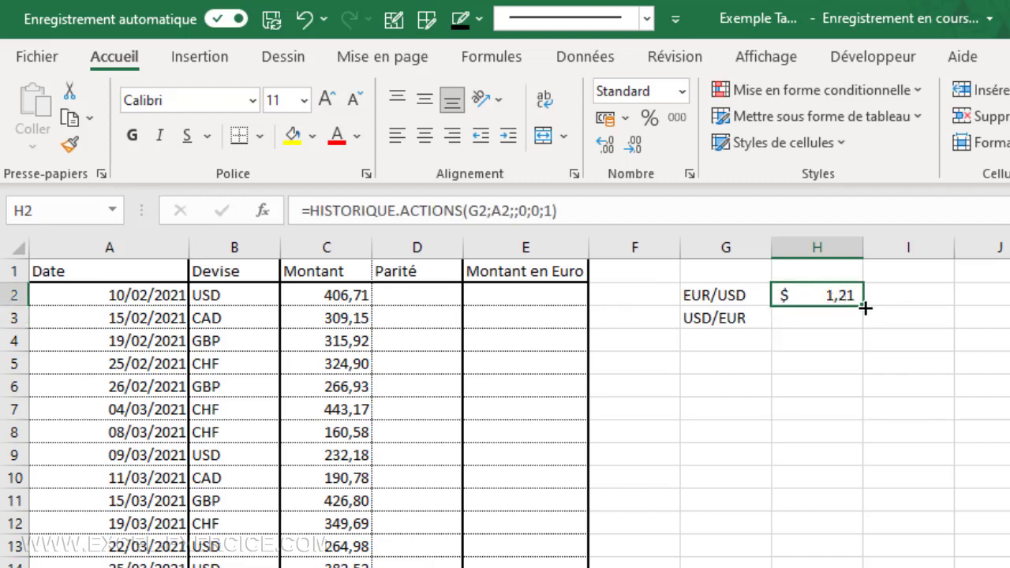
pyautogui.moveTo(863, 309); pyautogui.dragTo(861, 325)
pyautogui.click(823, 315)
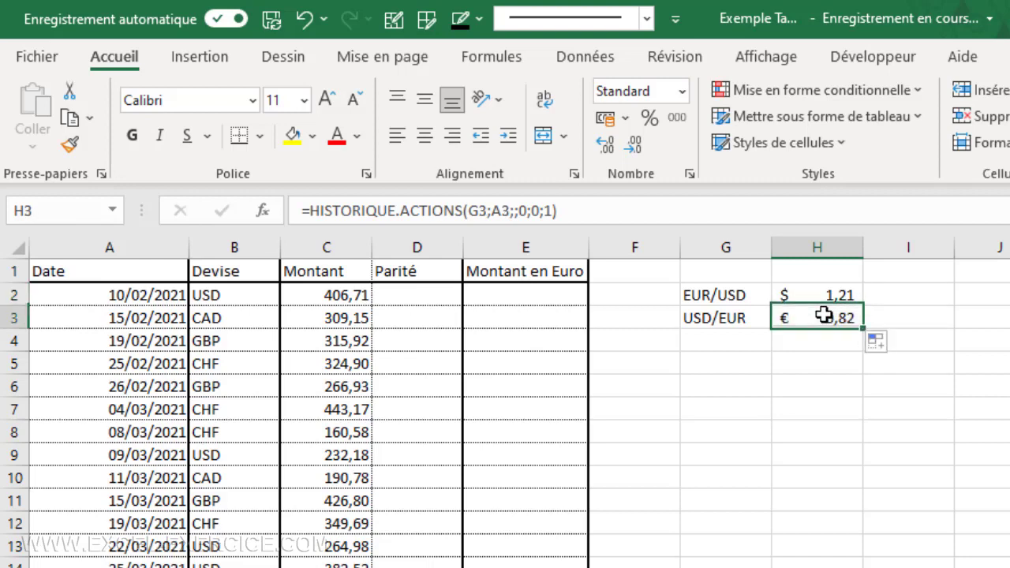
pyautogui.click(575, 222)
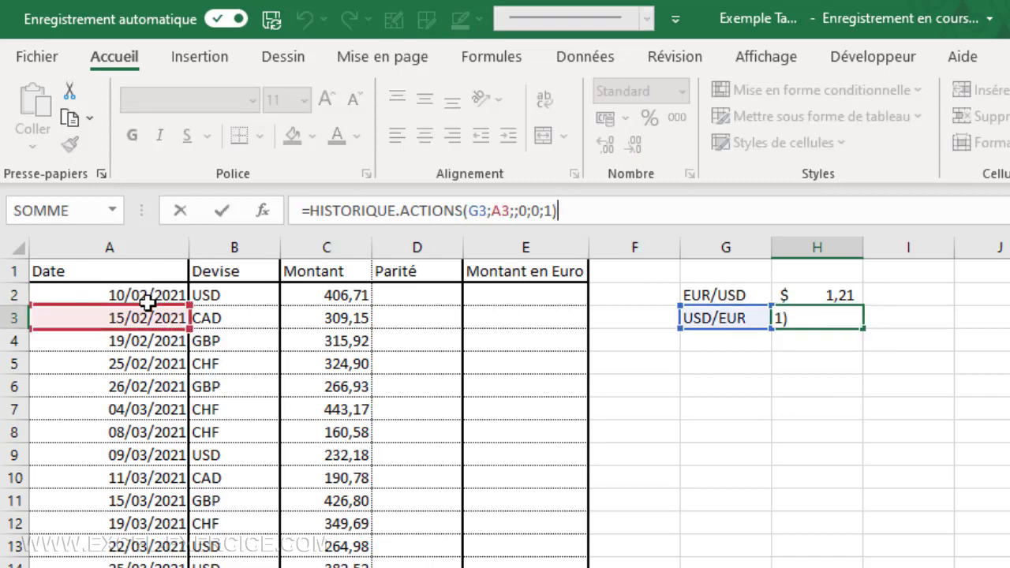
pyautogui.moveTo(148, 303); pyautogui.dragTo(173, 289)
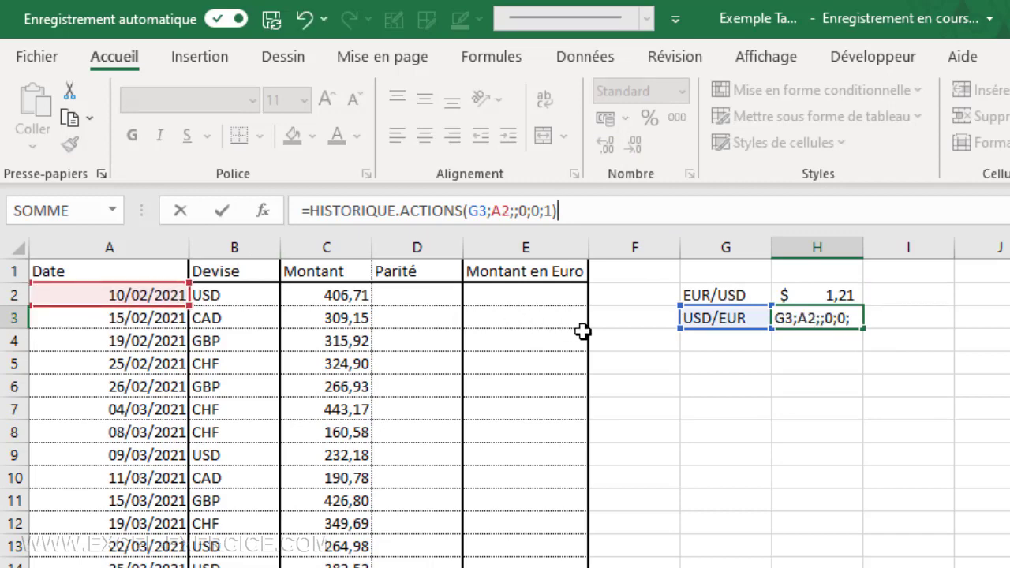
pyautogui.press('Return')
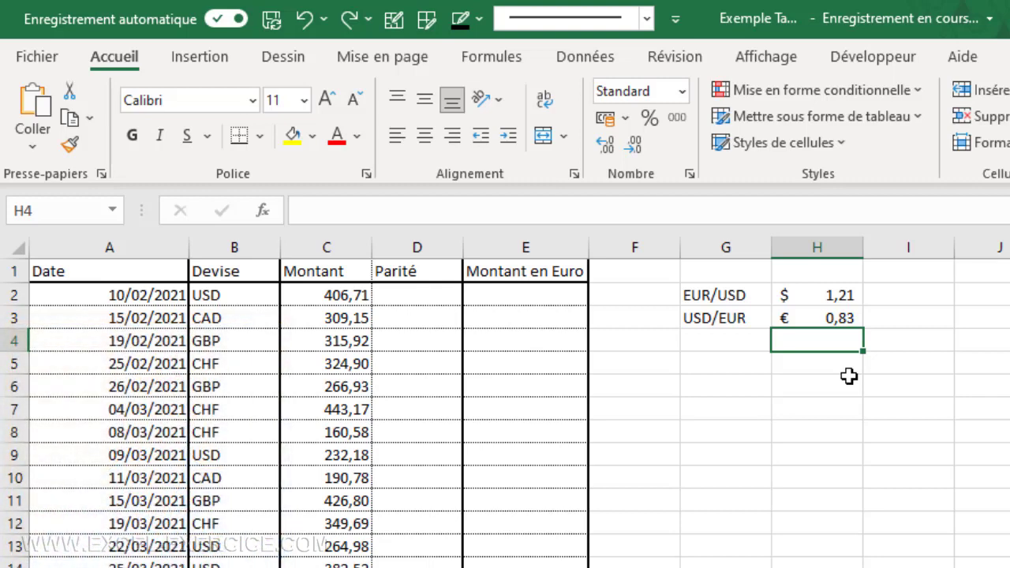
# Step: Copy the formula text of H3 unchanged into D2, the first cell of the Parité column
pyautogui.click(819, 318)
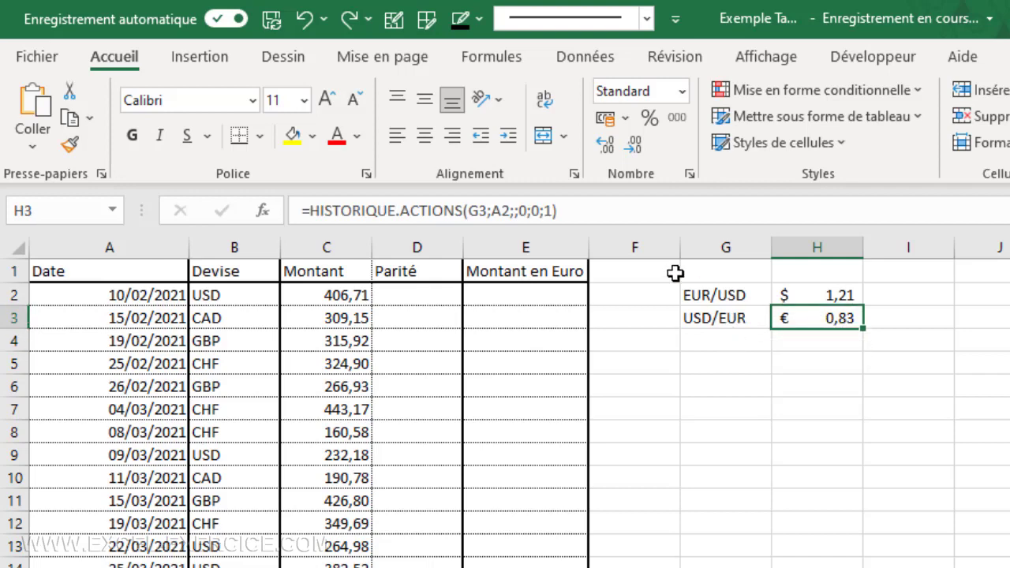
pyautogui.moveTo(601, 202); pyautogui.dragTo(265, 214)
pyautogui.hotkey('ctrl', 'c')
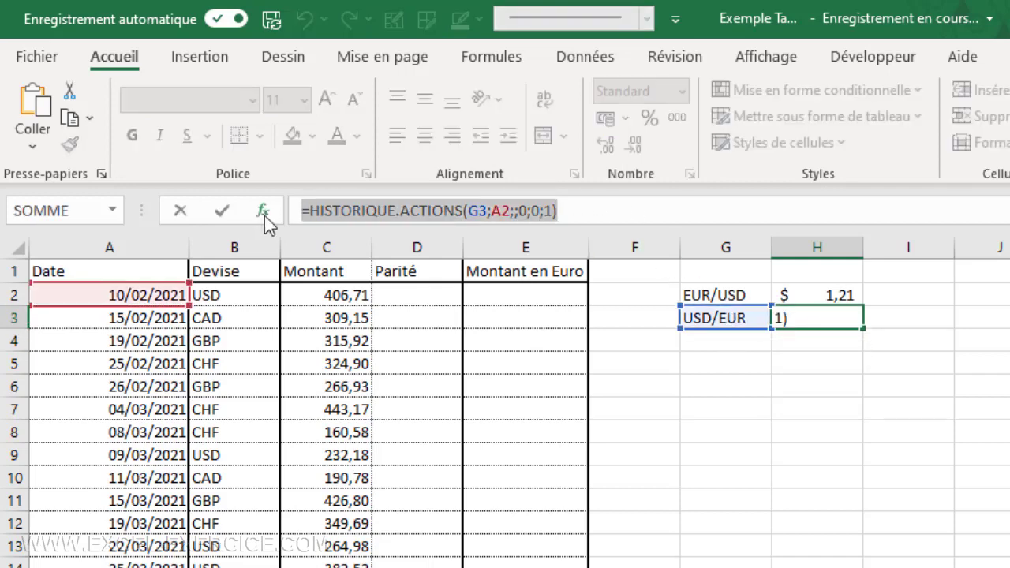
pyautogui.press('Escape')
pyautogui.click(416, 295)
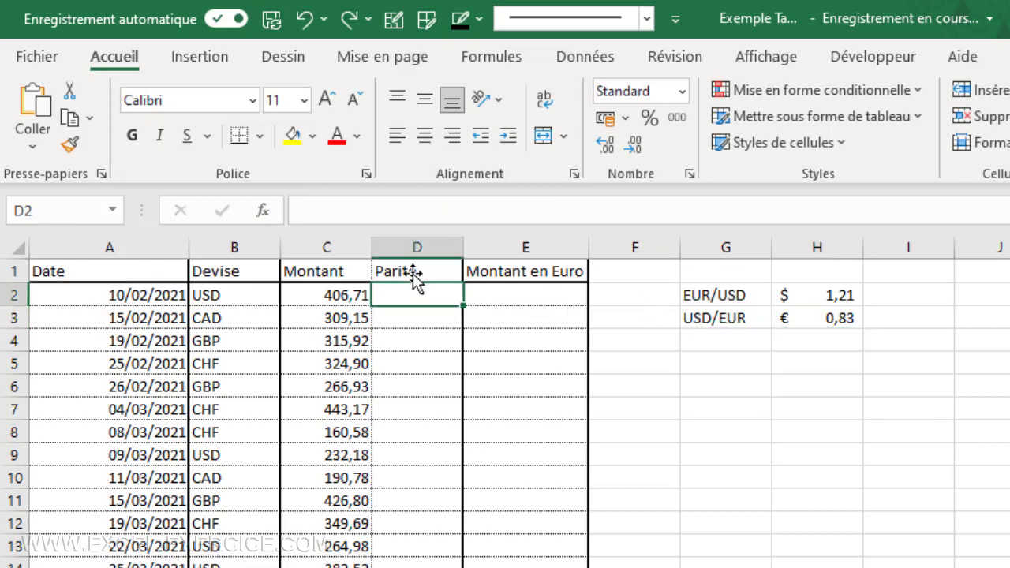
pyautogui.click(415, 216)
pyautogui.hotkey('ctrl', 'v')
pyautogui.press('Return')
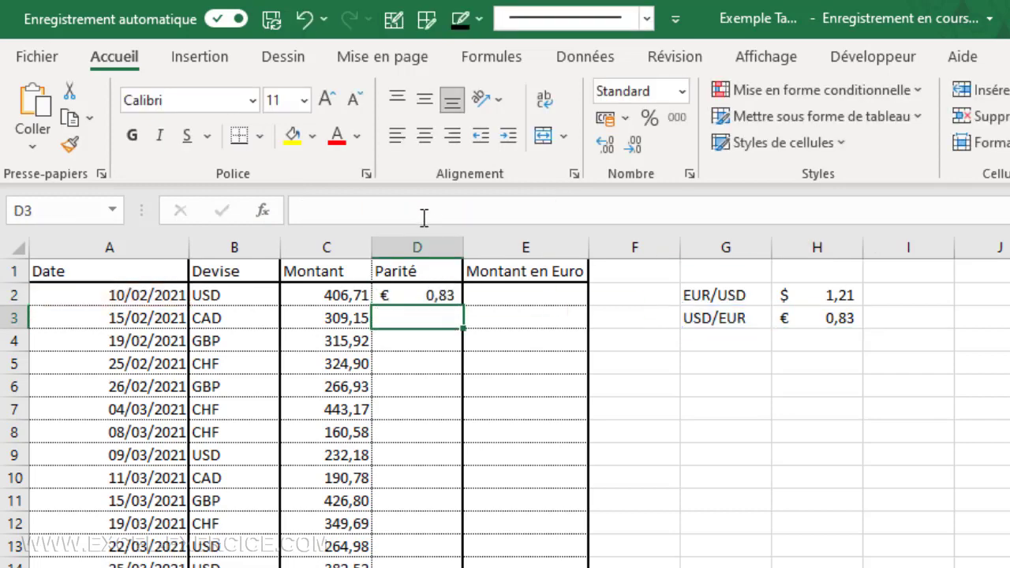
# Step: Replace the G3 reference in the D2 formula with B2&"/EUR" to build the currency pair from the Devise column
pyautogui.click(431, 292)
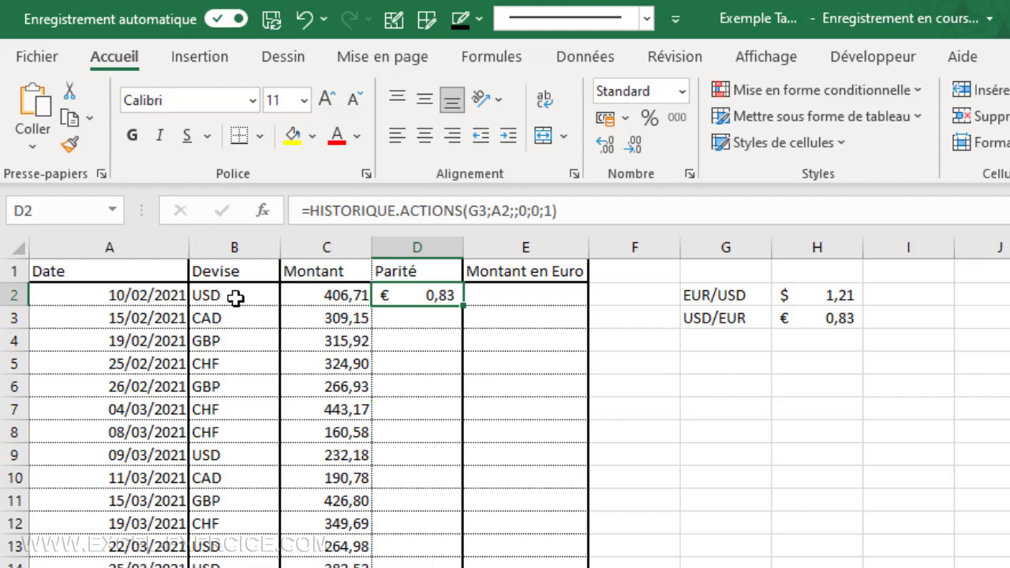
pyautogui.doubleClick(471, 210)
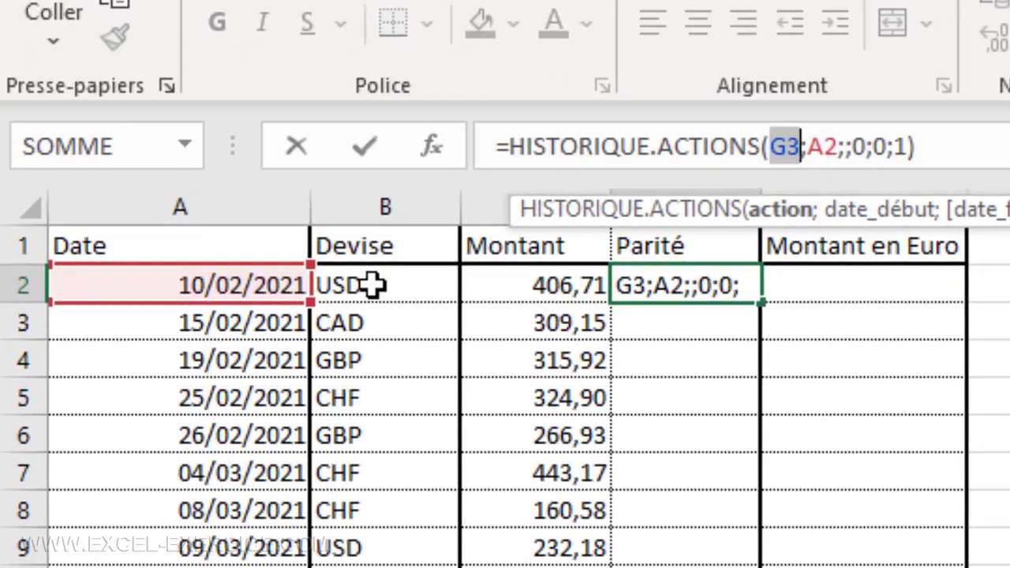
pyautogui.click(372, 286)
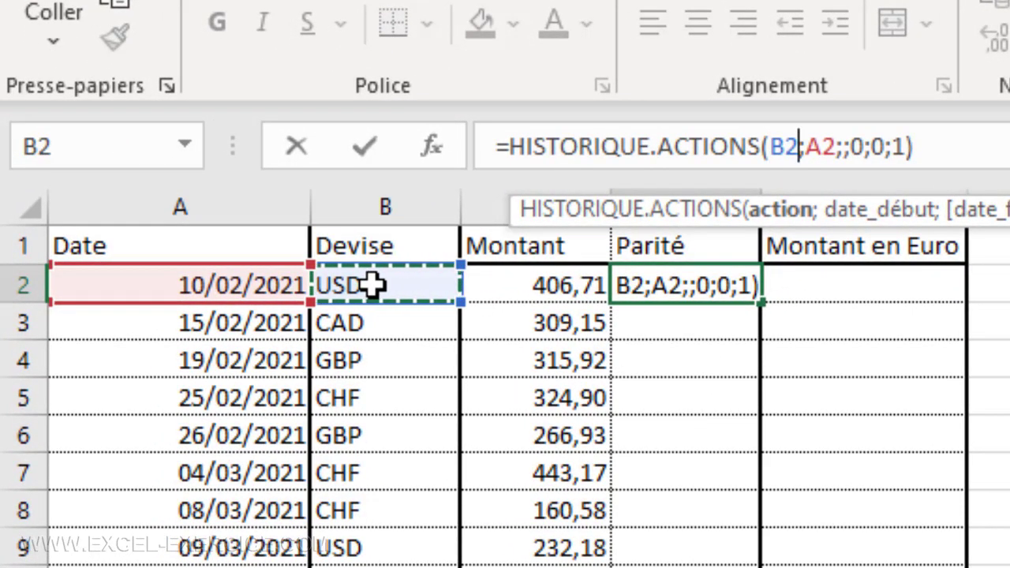
pyautogui.write('&')
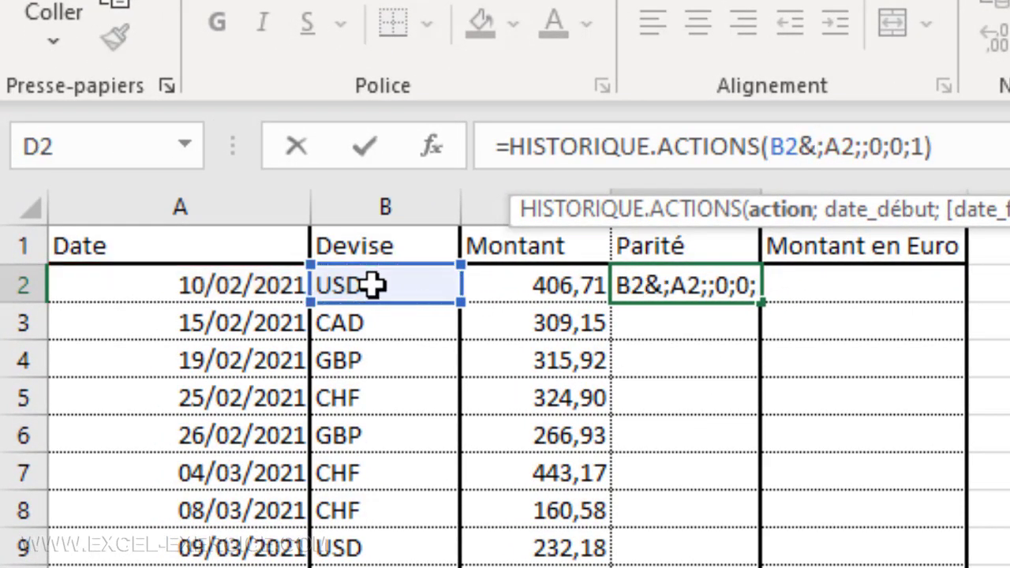
pyautogui.write('"')
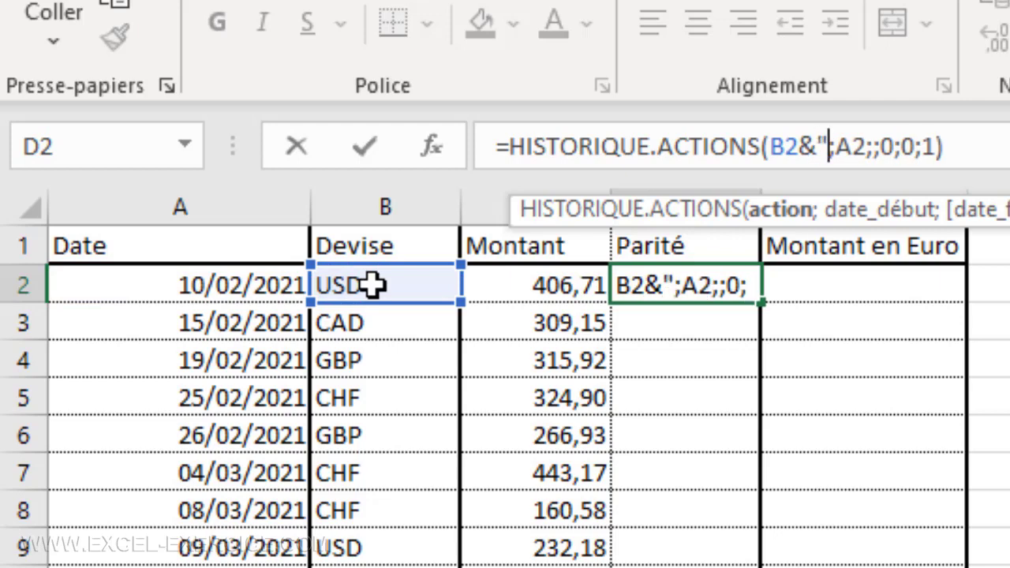
pyautogui.write('/EUR"')
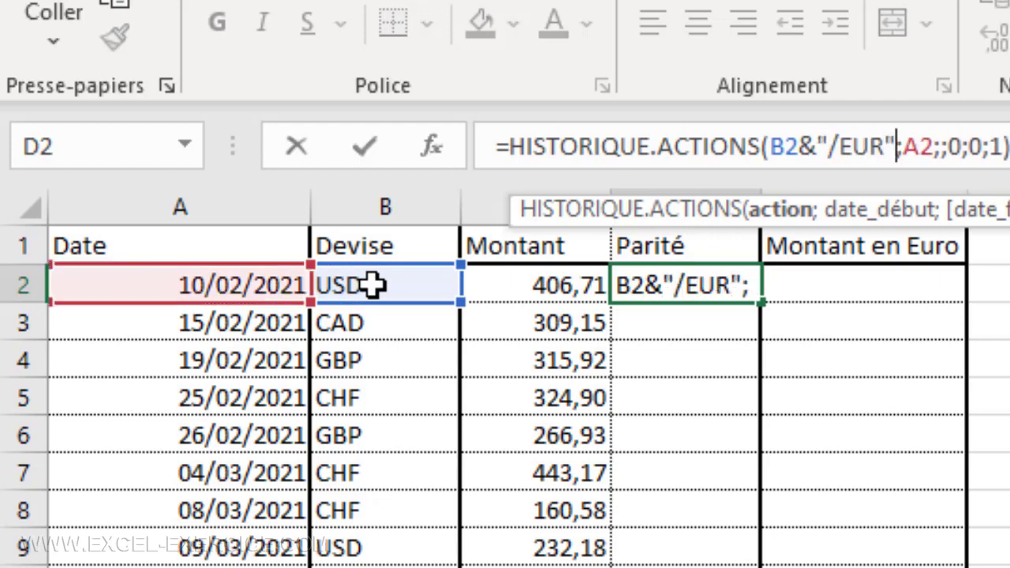
pyautogui.press('Return')
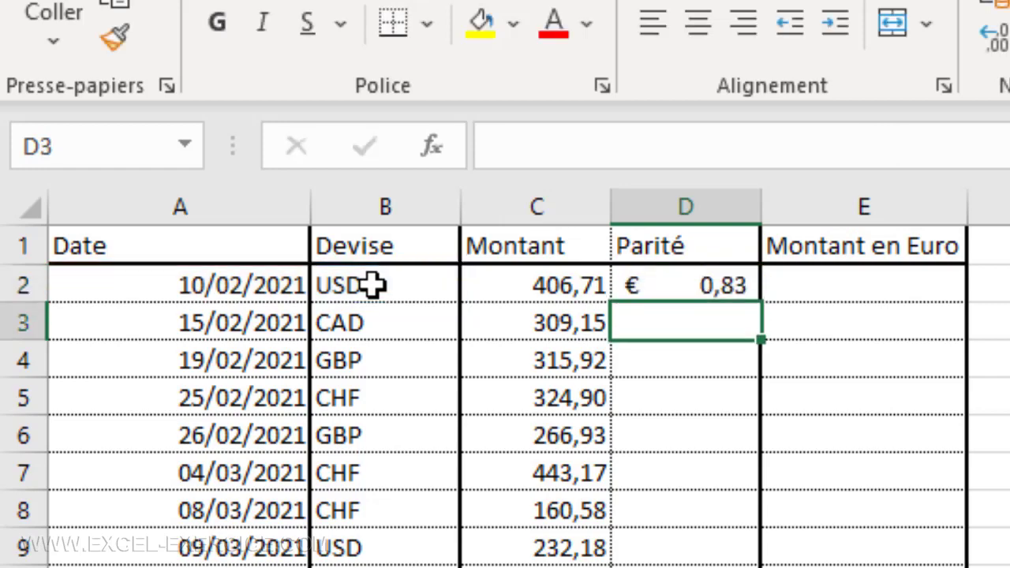
# Step: Fill the D2 formula down through D29 without copying the formatting
pyautogui.click(704, 286)
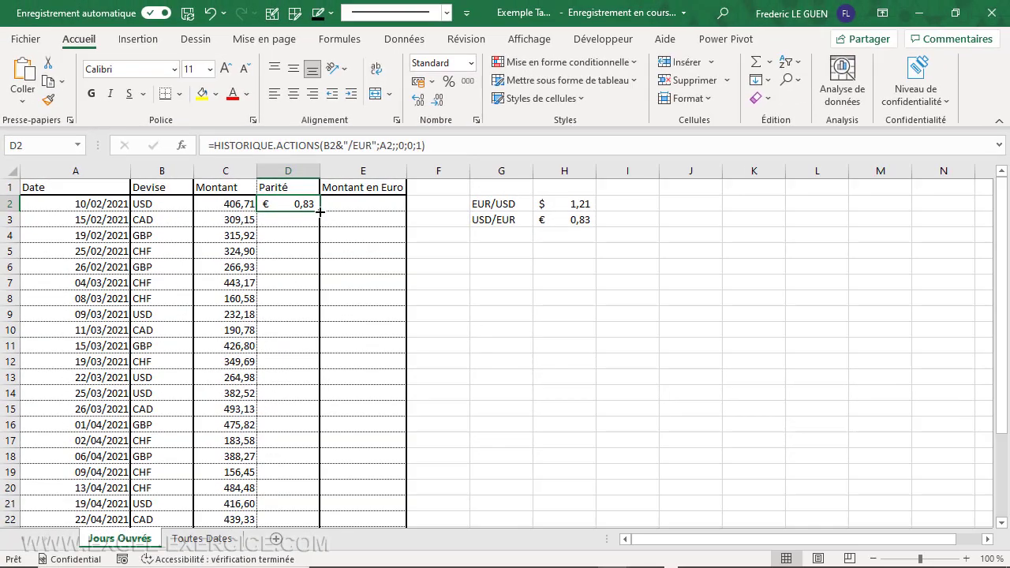
pyautogui.moveTo(320, 211); pyautogui.dragTo(323, 514)
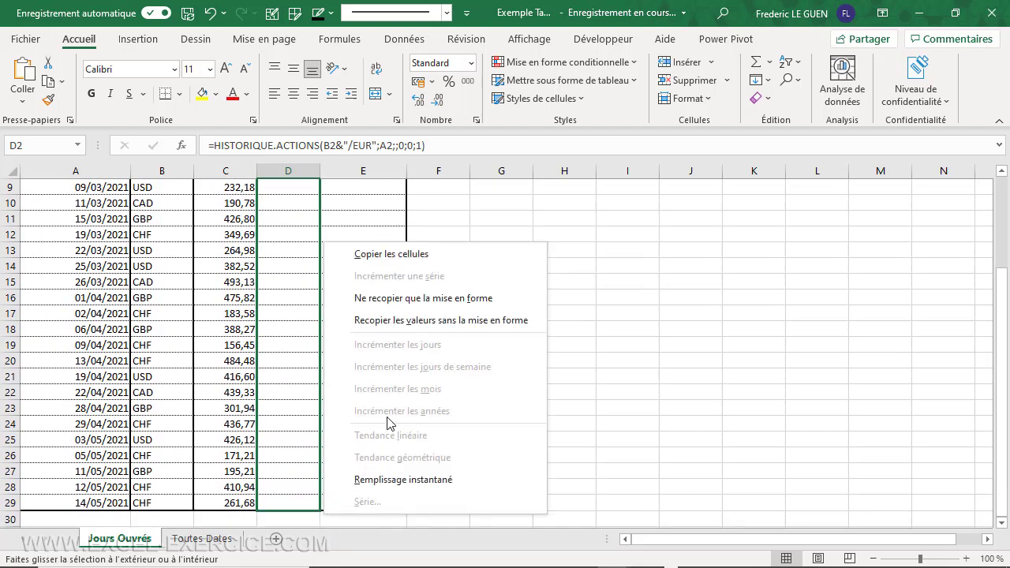
pyautogui.click(406, 320)
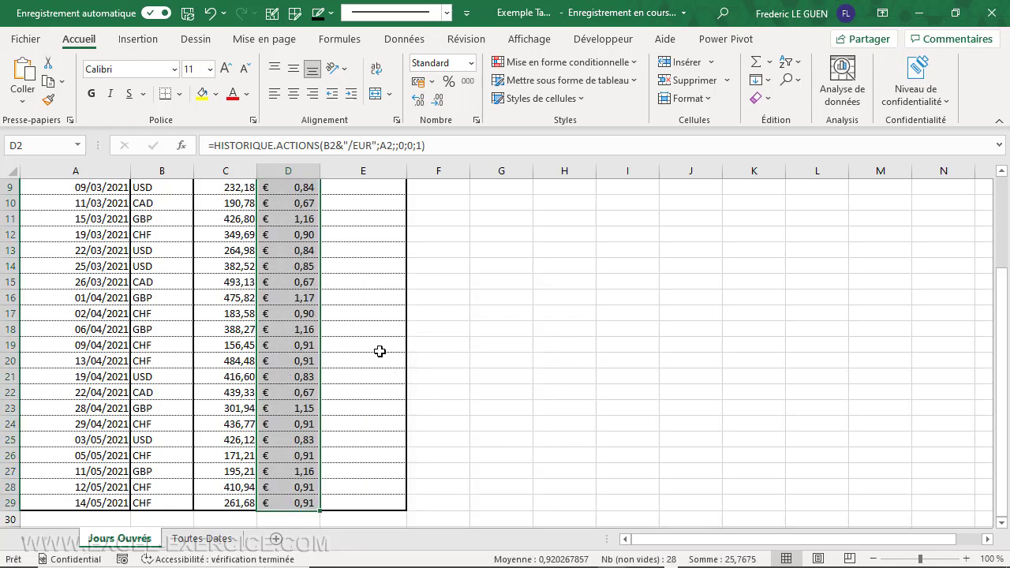
# Step: Enter the formula =C2*D2 in E2, the first cell of the Montant en Euro column
pyautogui.scroll(3, 379, 351)
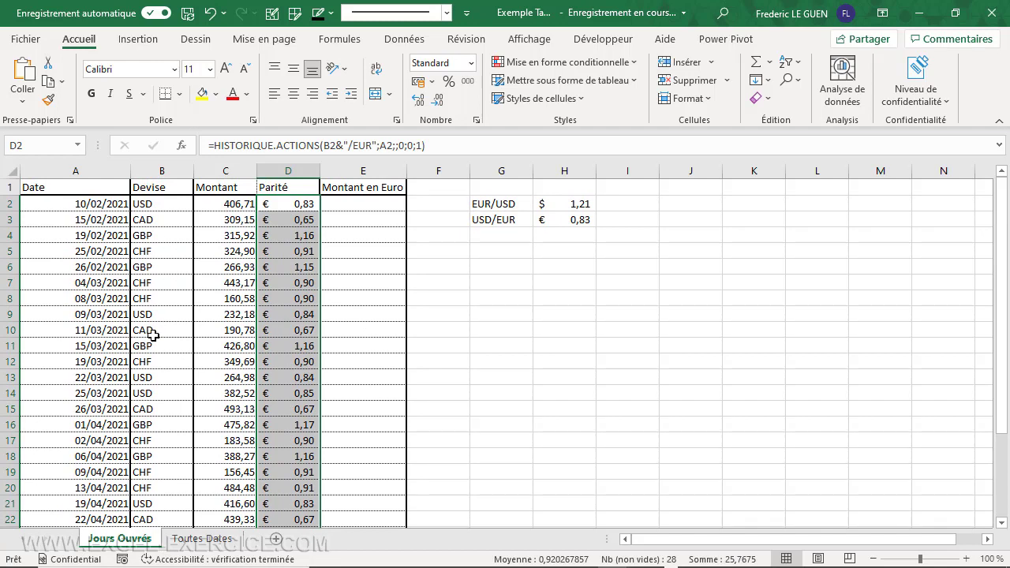
pyautogui.click(366, 203)
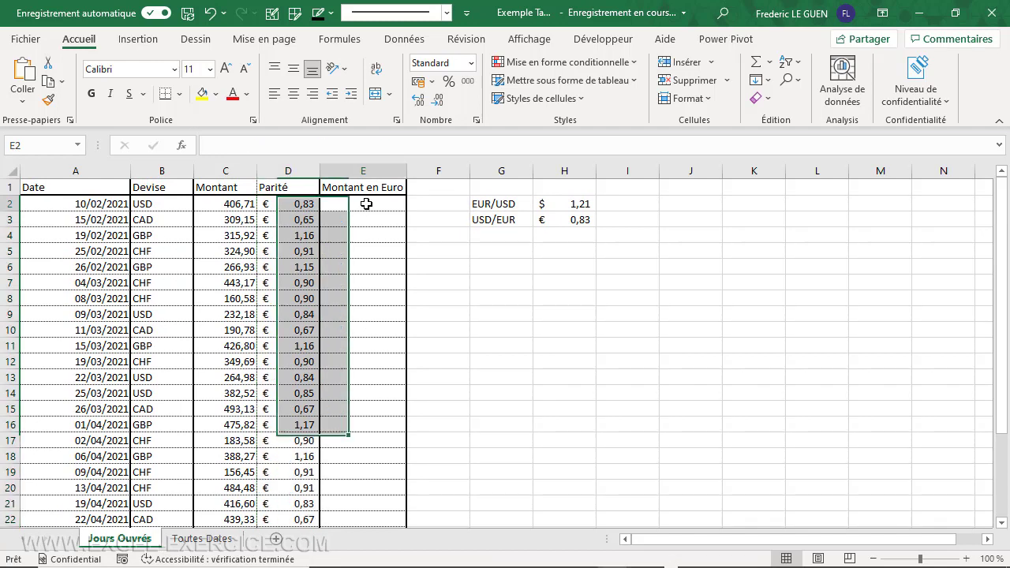
pyautogui.write('=')
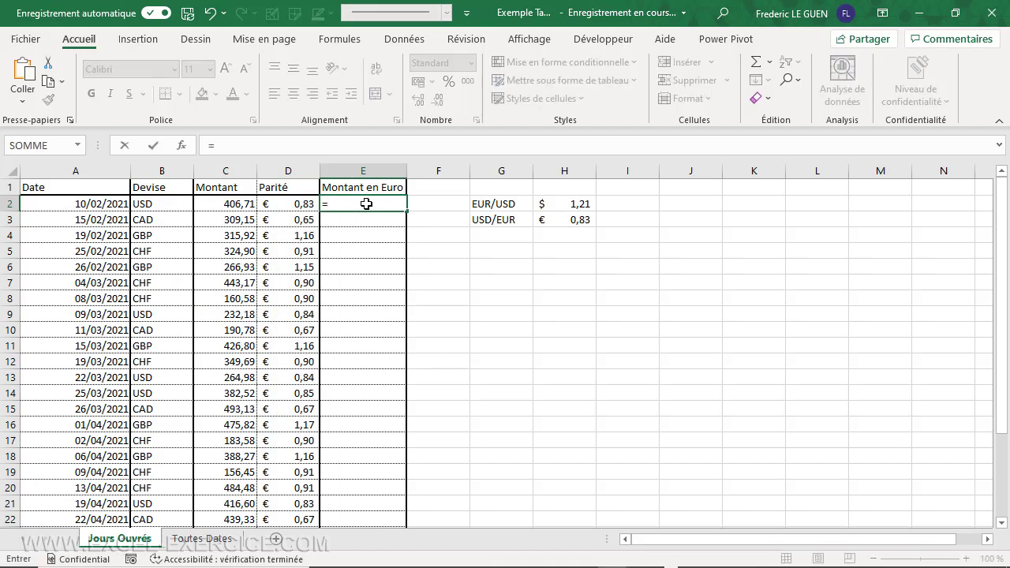
pyautogui.click(229, 206)
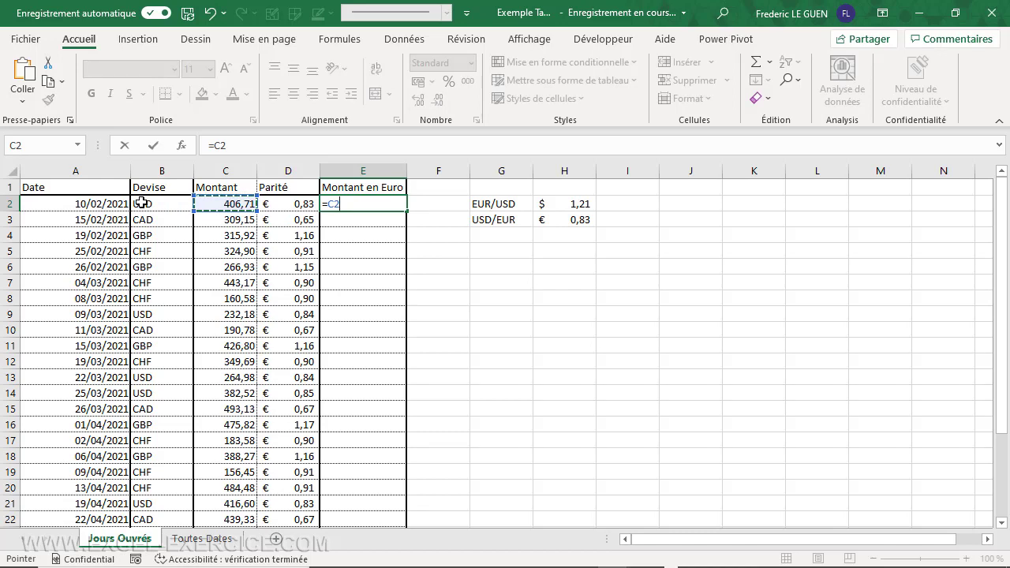
pyautogui.write('*')
pyautogui.click(292, 206)
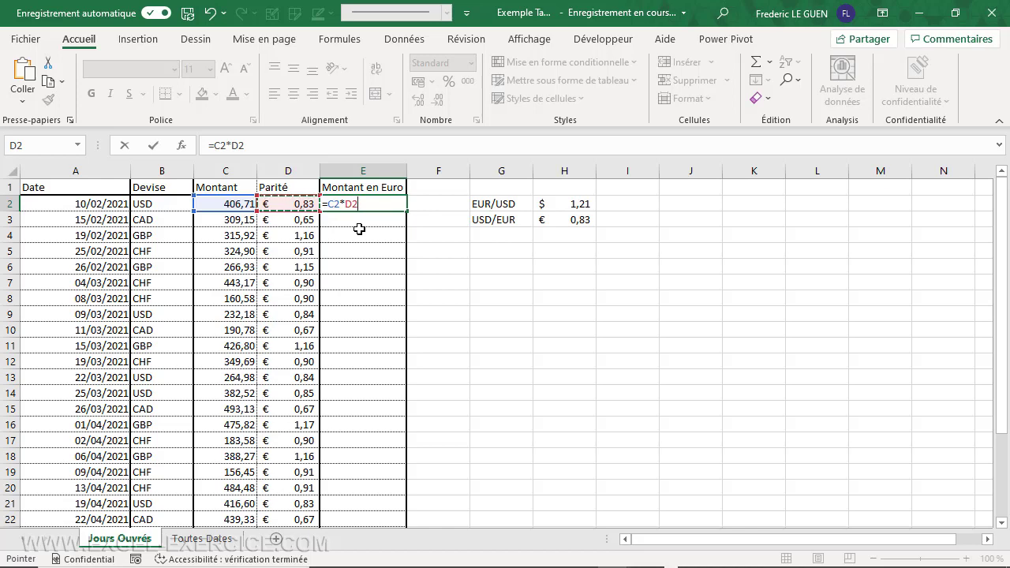
pyautogui.press('Return')
# Step: Fill the E2 formula down through E29 without copying the formatting
pyautogui.click(376, 205)
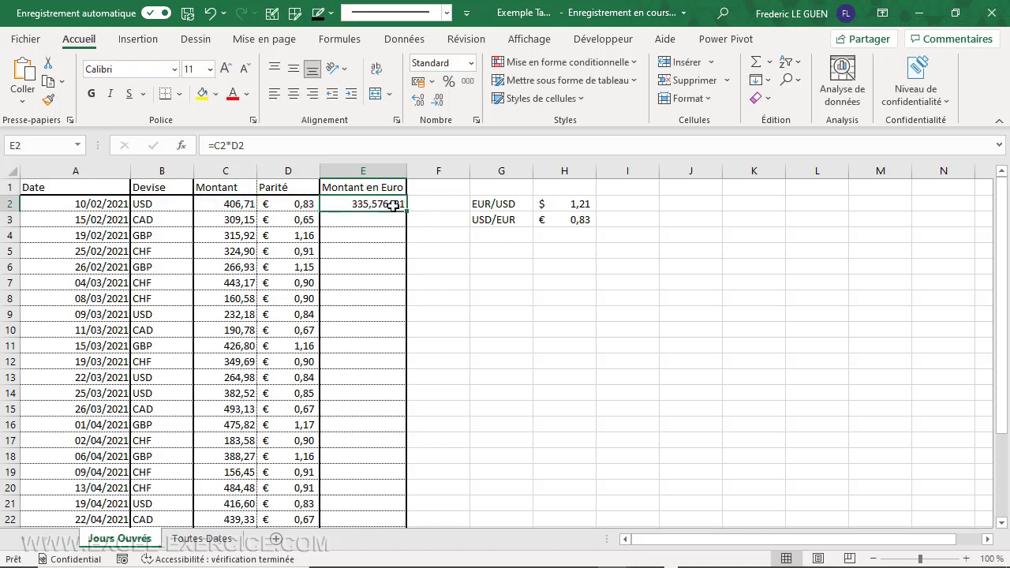
pyautogui.moveTo(407, 210); pyautogui.dragTo(407, 511)
pyautogui.click(471, 323)
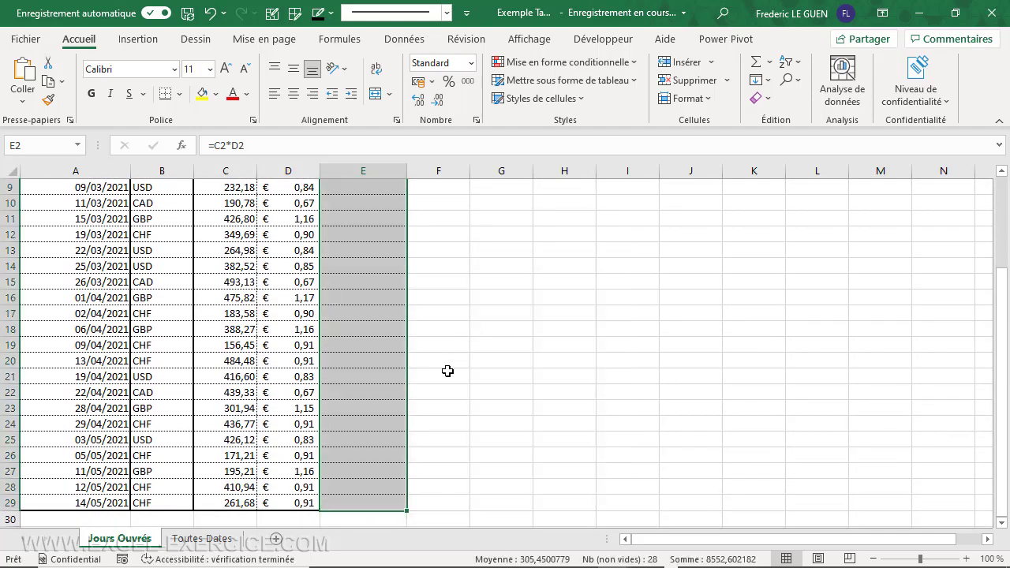
pyautogui.scroll(3, 440, 359)
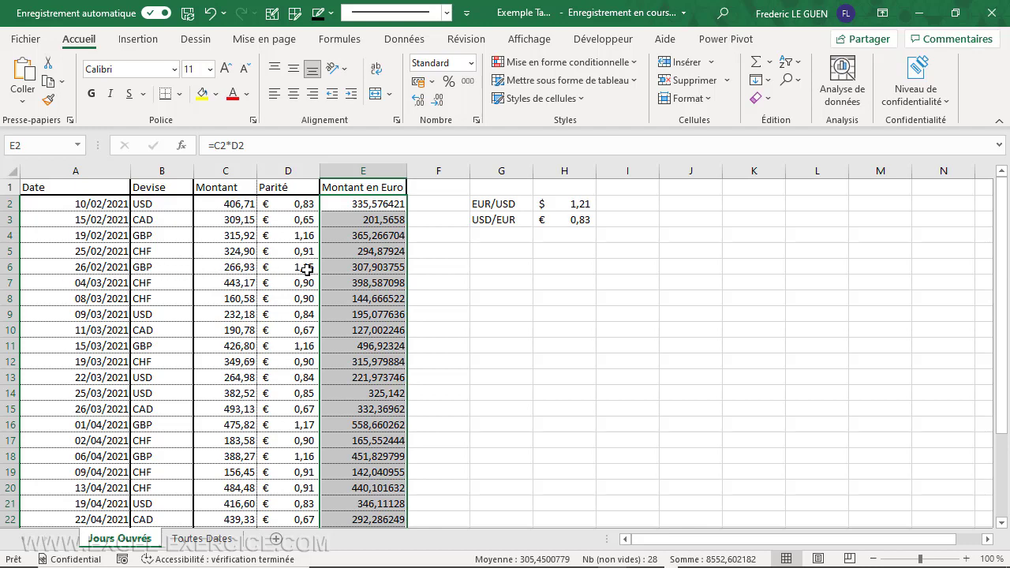
# Step: Check the row 6 formulas for the euro amount and parity, and change the date in A6 to 26/02/2019
pyautogui.click(370, 268)
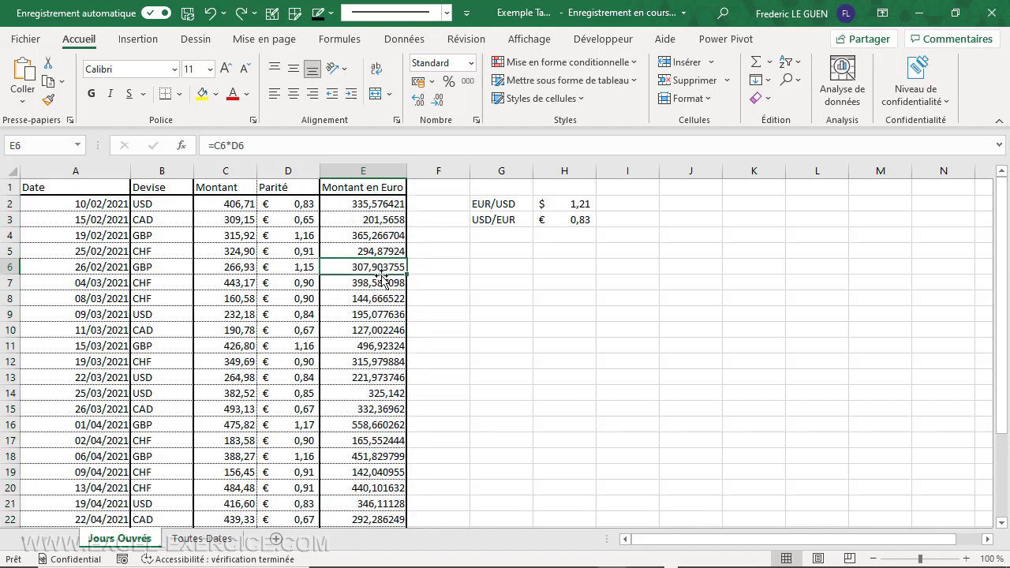
pyautogui.click(290, 266)
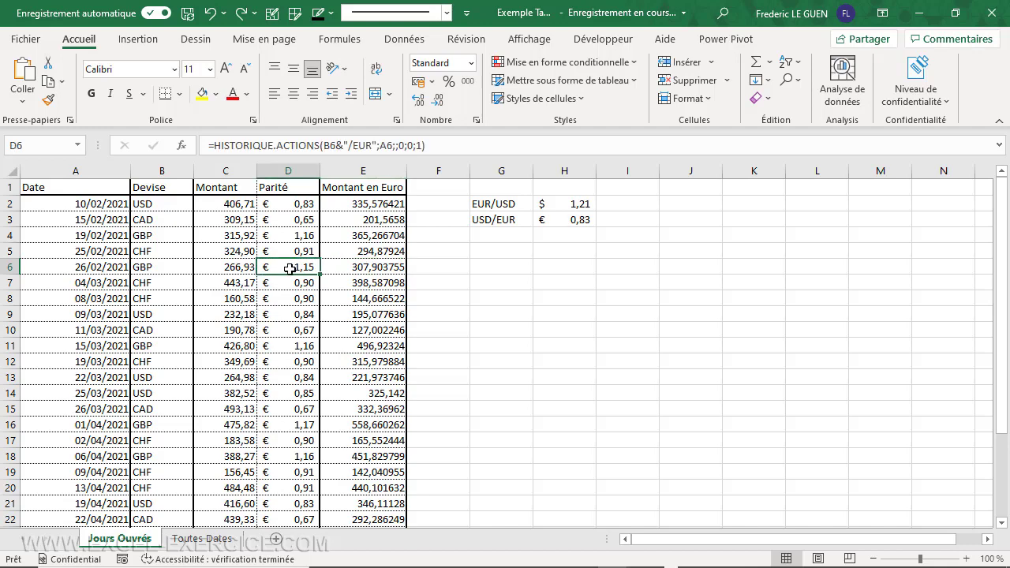
pyautogui.click(110, 266)
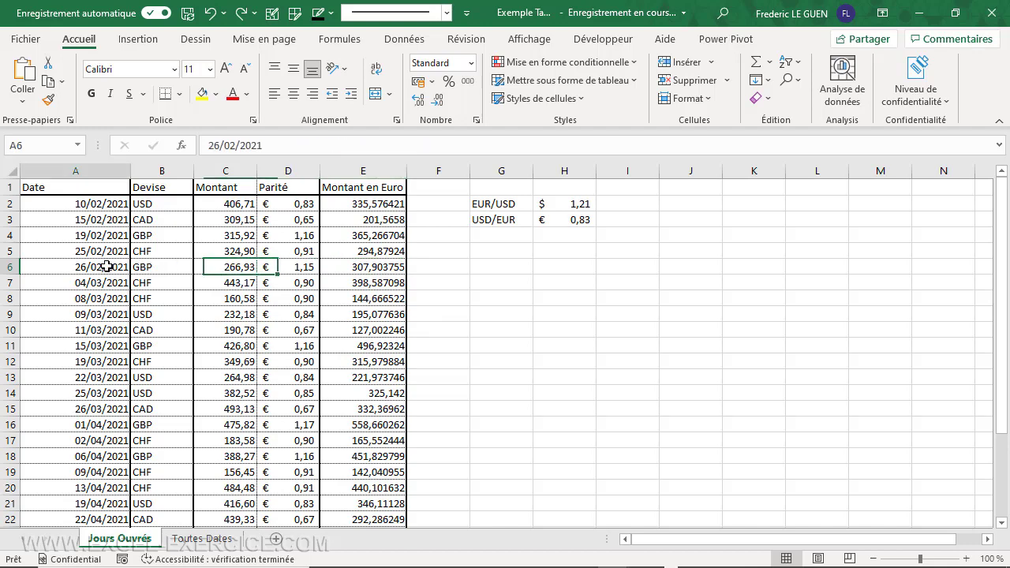
pyautogui.click(257, 145)
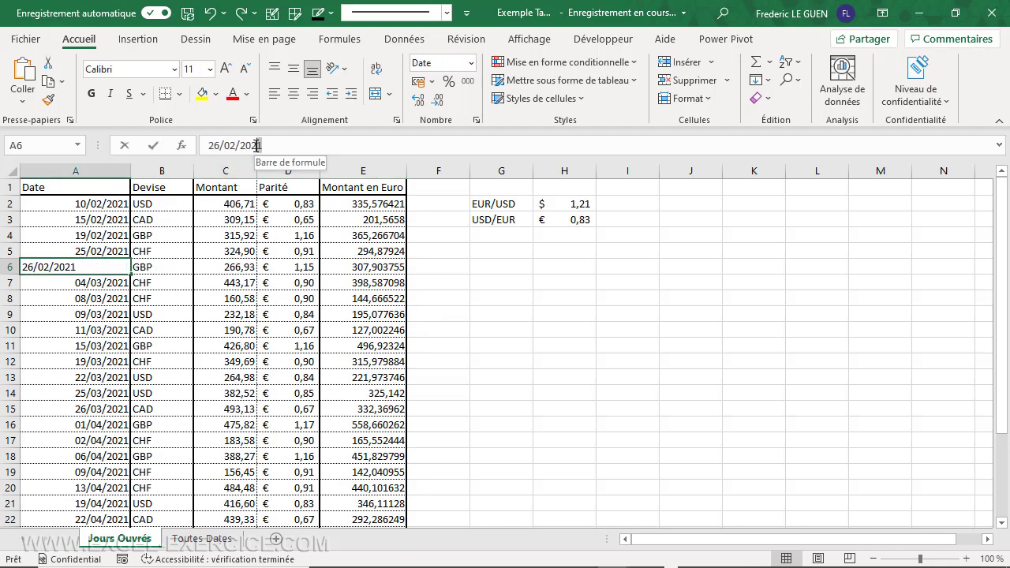
pyautogui.write('1')
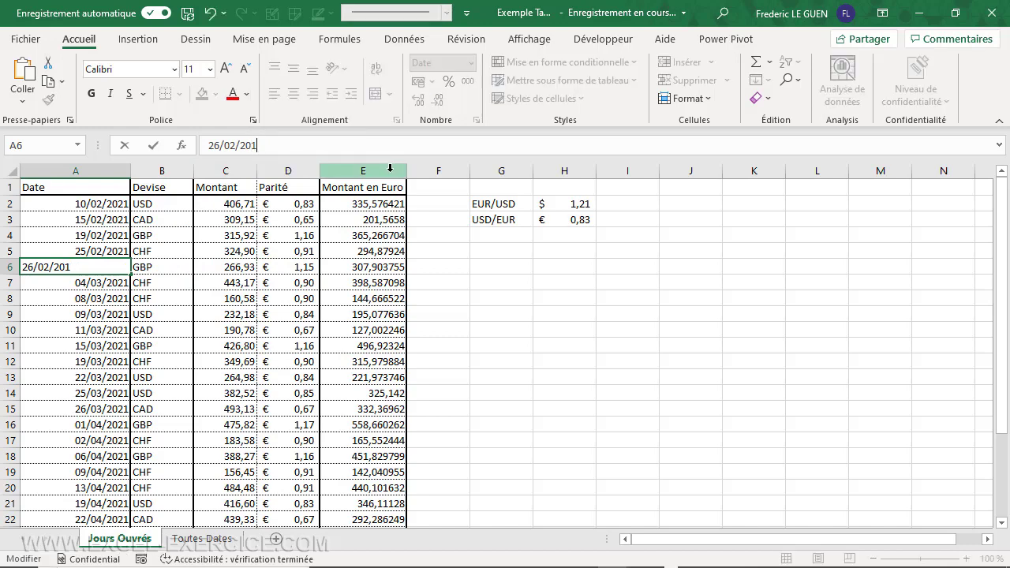
pyautogui.press('Return')
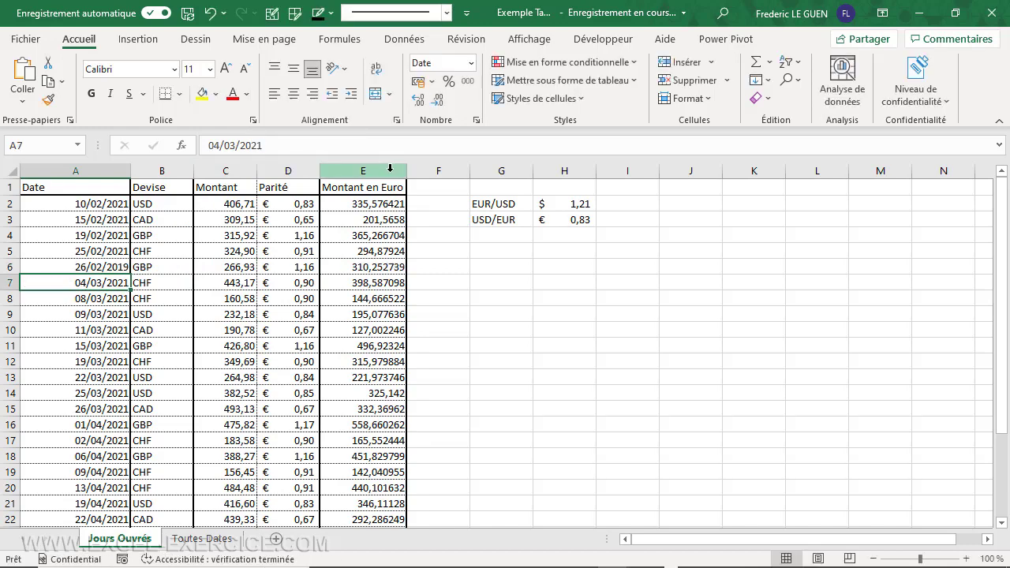